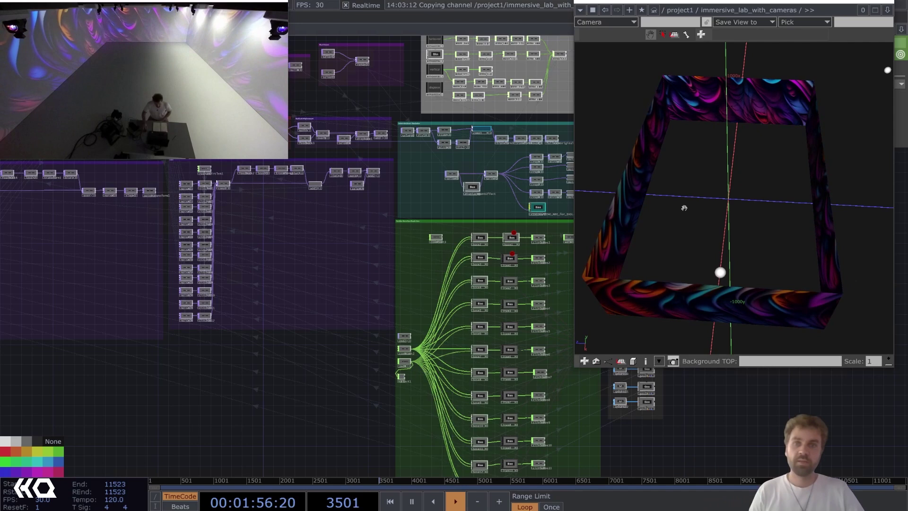
Enlarge the room camera viewer and arrange the select1 channel viewer and the remap1 output viewer beneath it.
drag(290, 160, 346, 191)
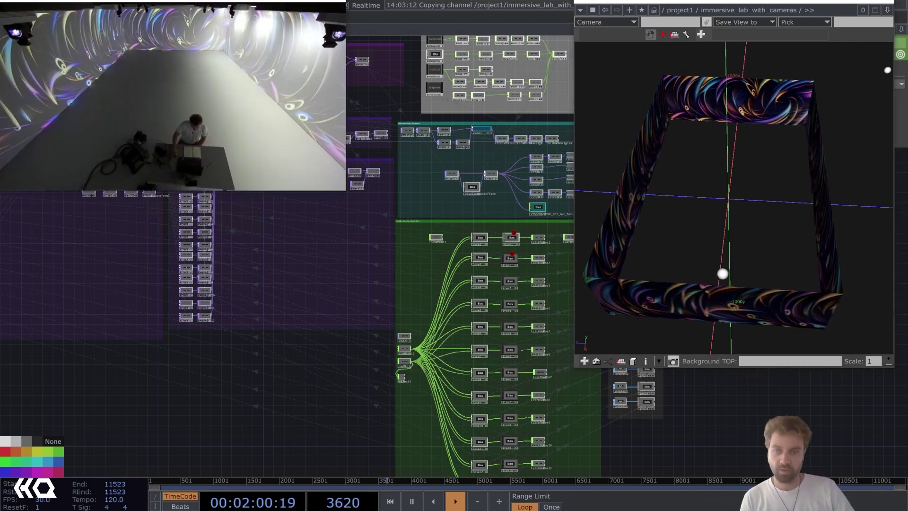
click(377, 473)
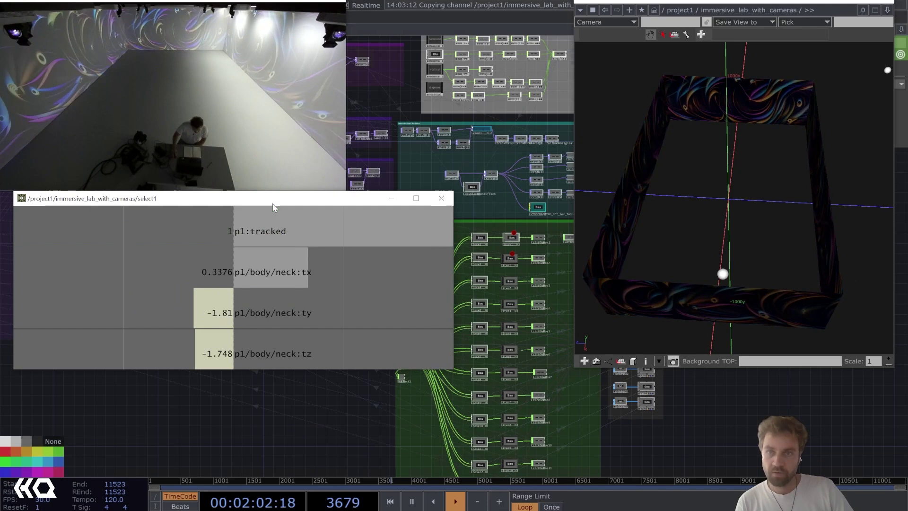
mouse_move(273, 204)
mouse_down()
mouse_move(267, 216)
mouse_move(260, 205)
mouse_up()
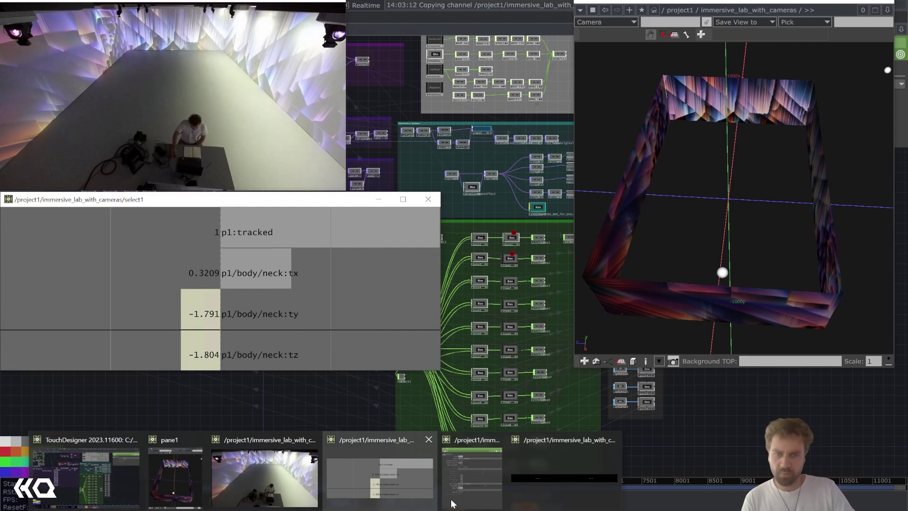
click(520, 439)
drag(471, 379, 477, 401)
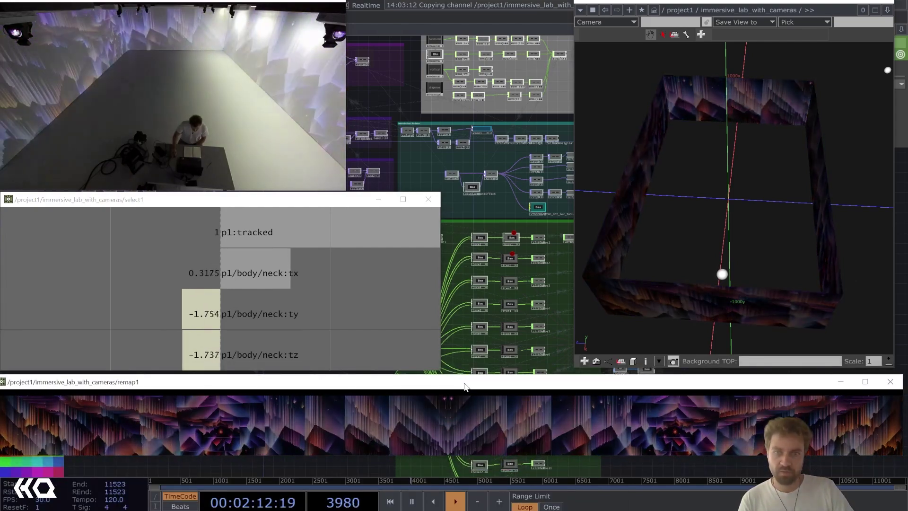
Examine the tracked person's marker inside the 3D room model from several angles.
mouse_move(659, 243)
mouse_down()
mouse_move(666, 244)
mouse_move(663, 235)
mouse_up()
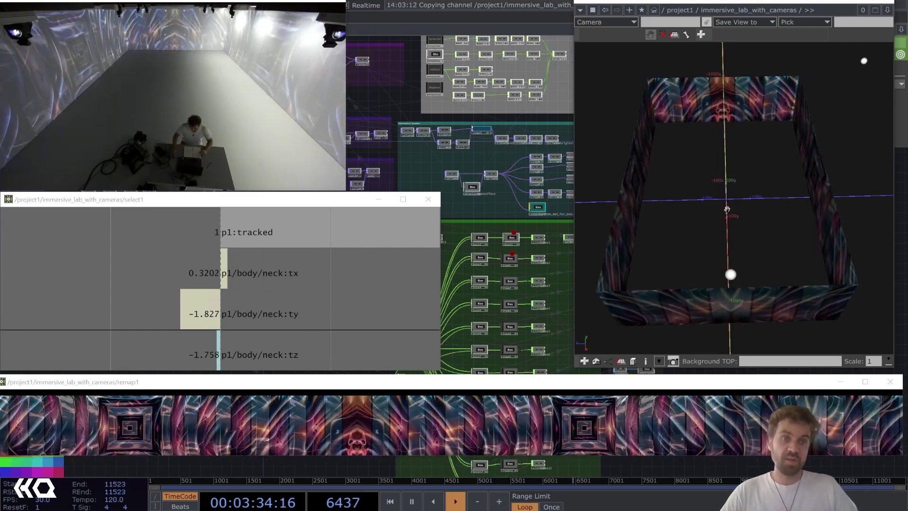
drag(726, 208, 726, 210)
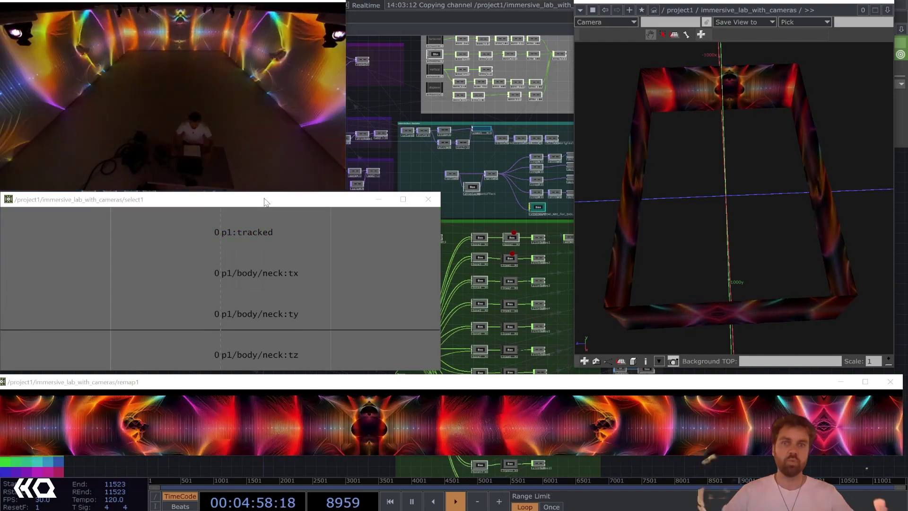
drag(733, 182, 715, 182)
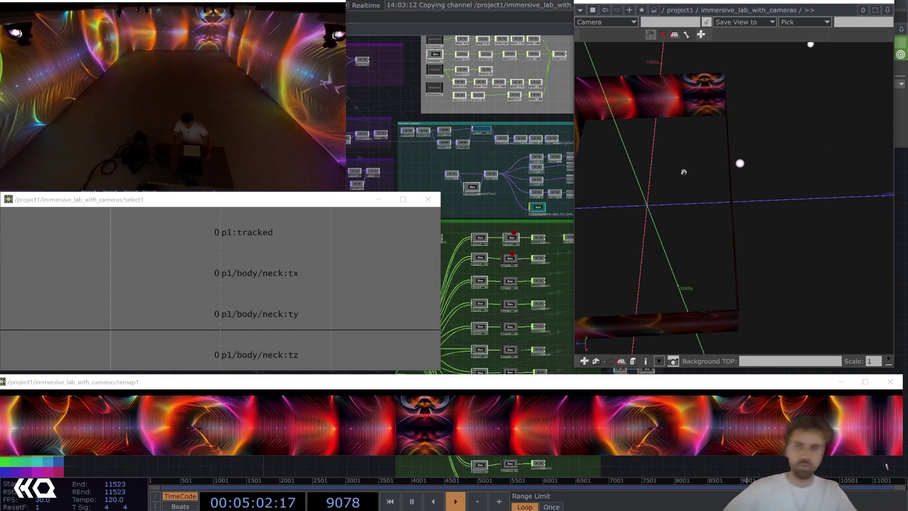
drag(341, 207, 340, 203)
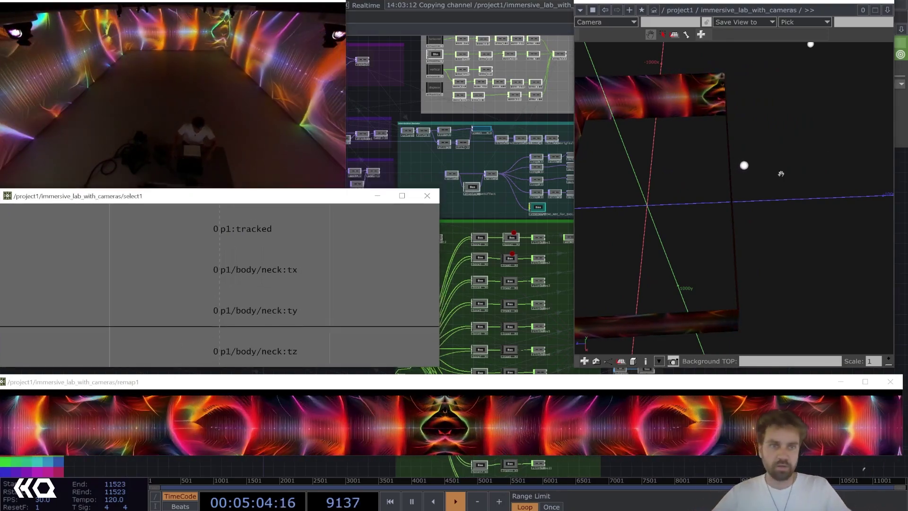
drag(777, 174, 756, 177)
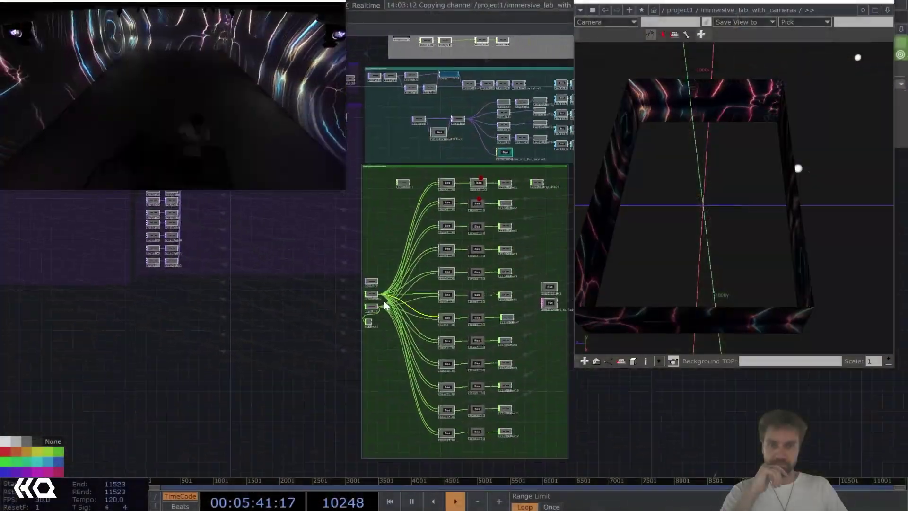
Open the parameters of the zed1 operator in a floating window and place it clear of the 3D room preview.
scroll(384, 301, up, 5)
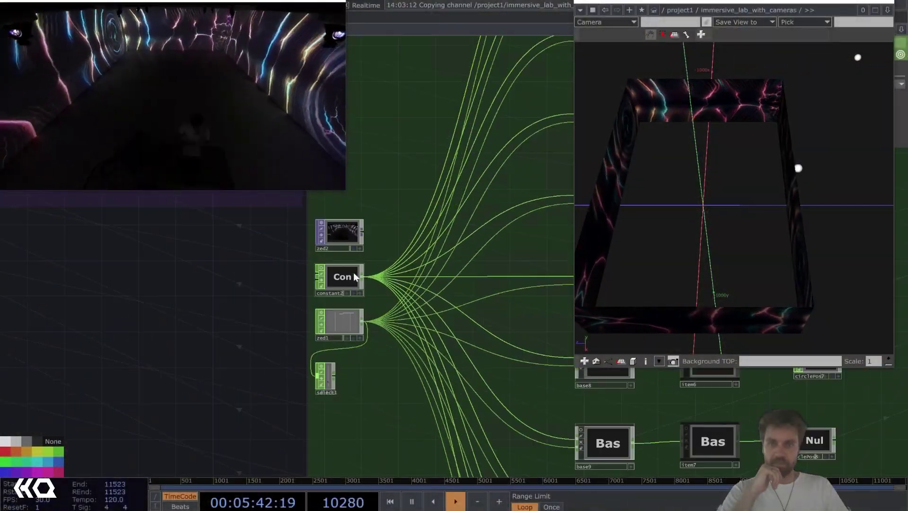
click(344, 318)
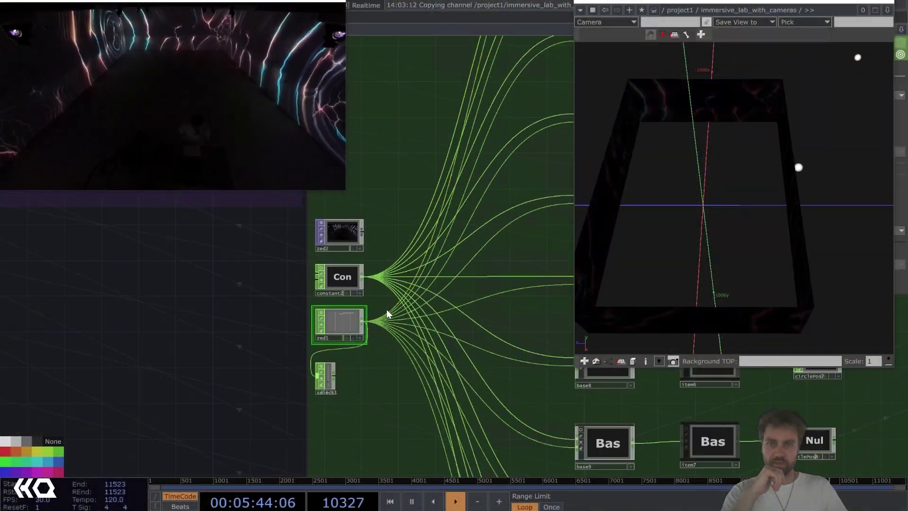
right_click(354, 319)
click(364, 266)
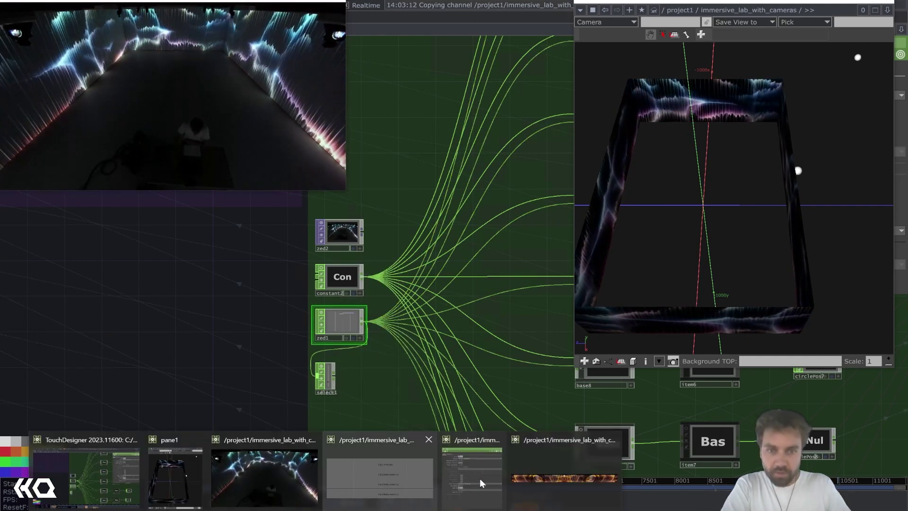
click(457, 469)
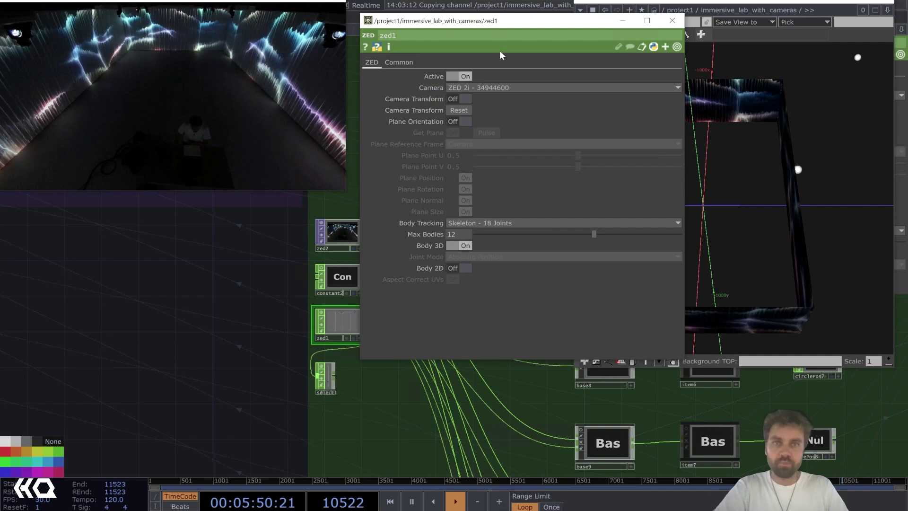
drag(500, 20, 393, 10)
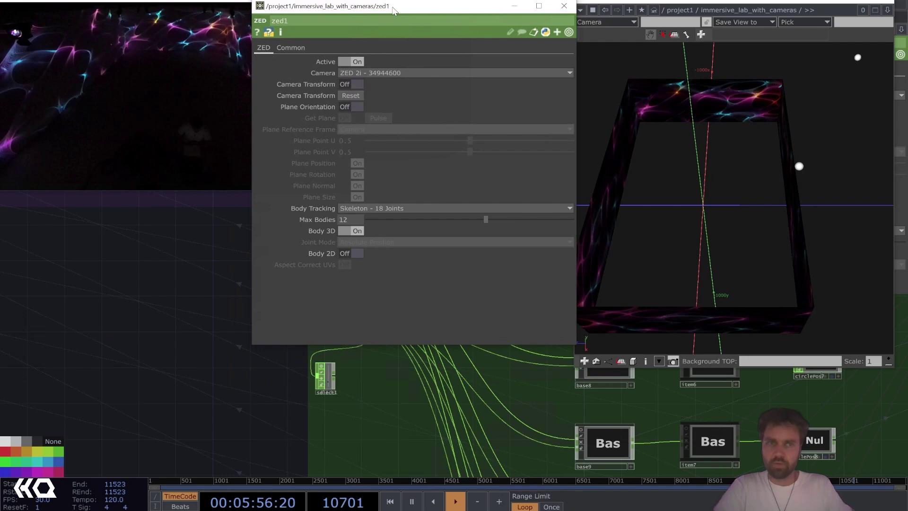
drag(393, 10, 360, 37)
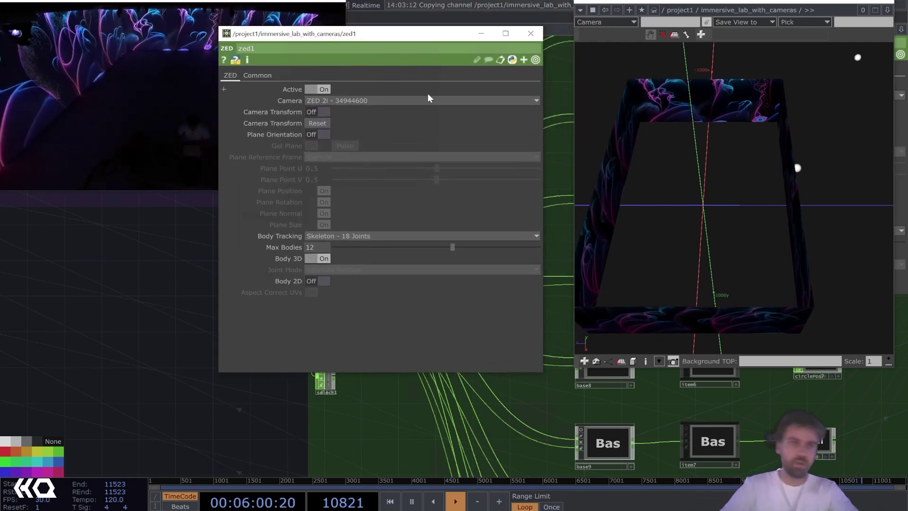
Turn on Camera Transform for zed1 and bring up the select1 viewer to inspect the camera tx, ty and tz channels.
drag(710, 192, 591, 176)
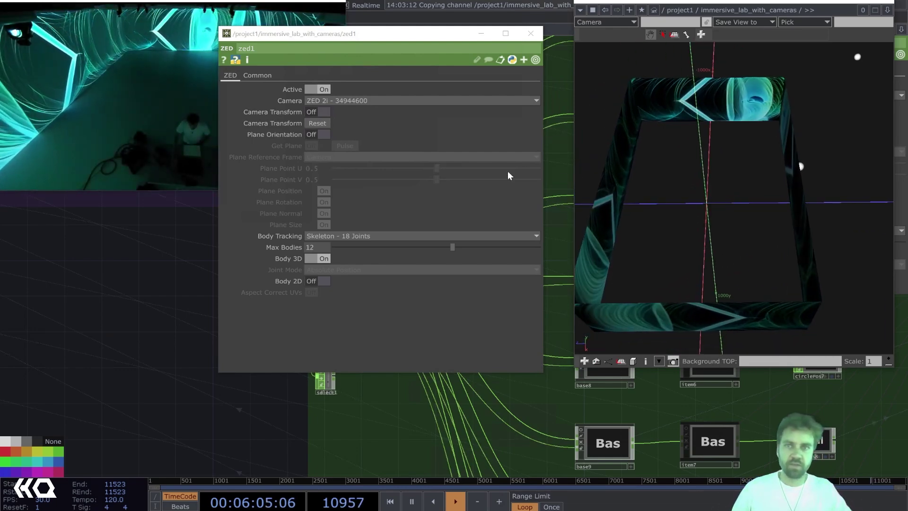
click(318, 112)
drag(356, 39, 613, 41)
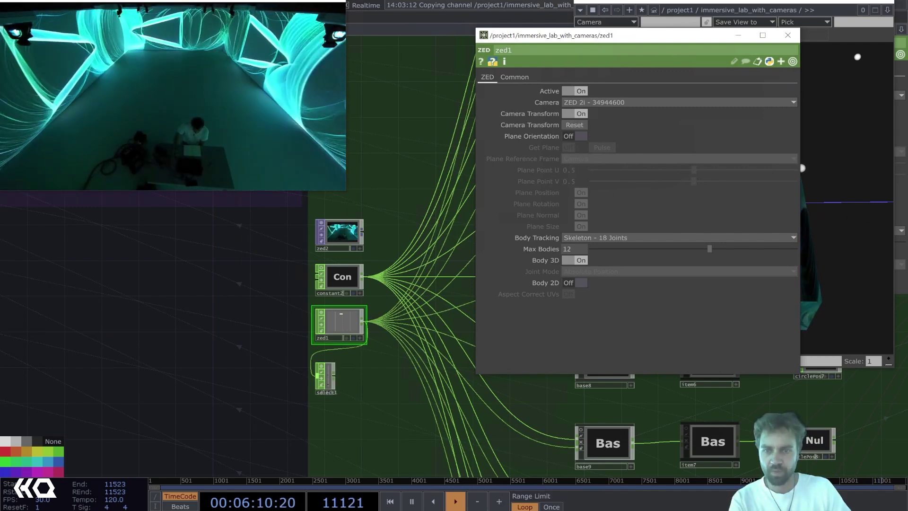
mouse_move(356, 498)
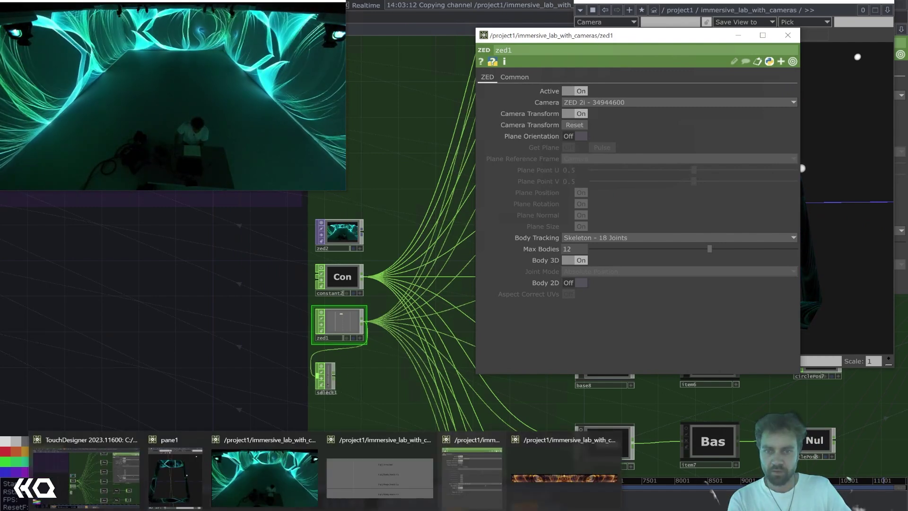
click(387, 472)
drag(270, 201, 274, 261)
click(265, 291)
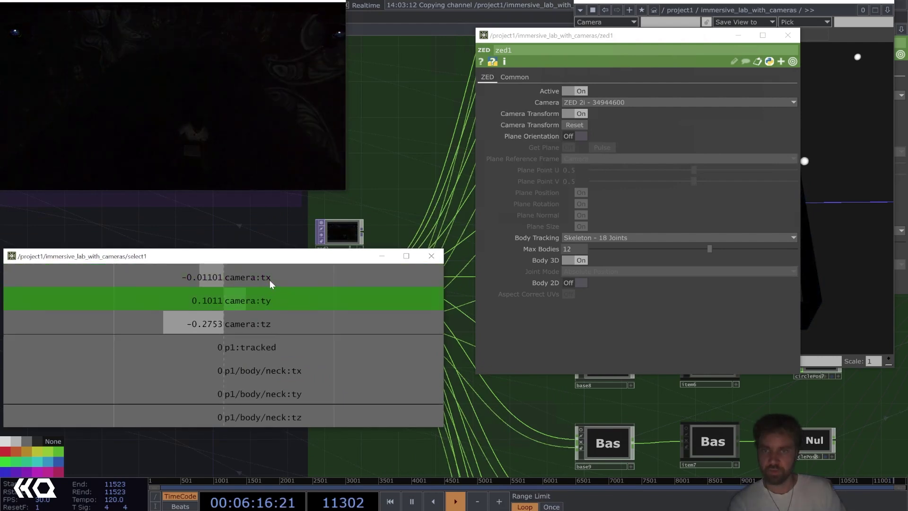
click(284, 327)
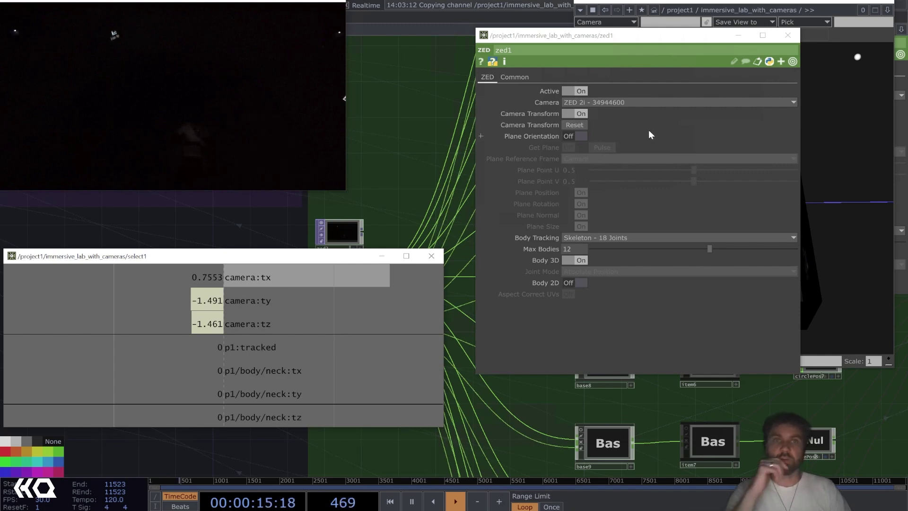
Reset the camera transform of zed1 and switch its Camera Transform output off, closing the parameters.
click(580, 126)
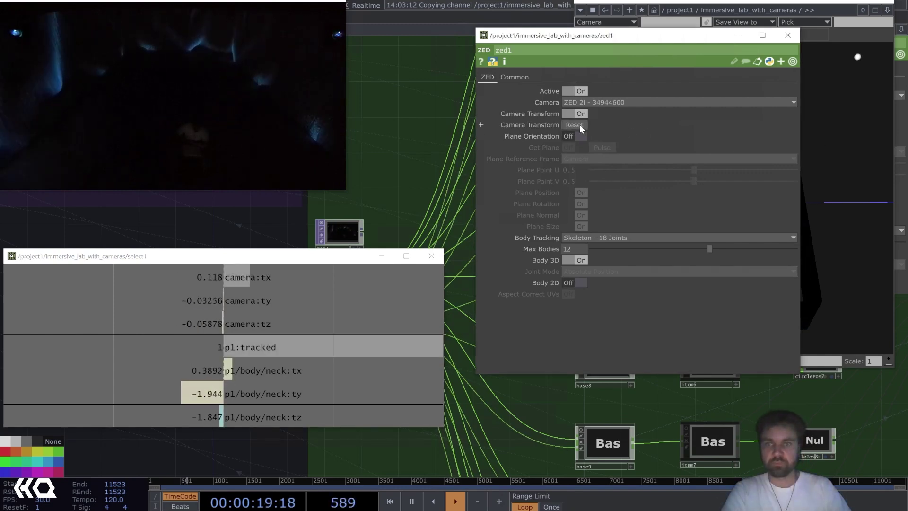
click(579, 123)
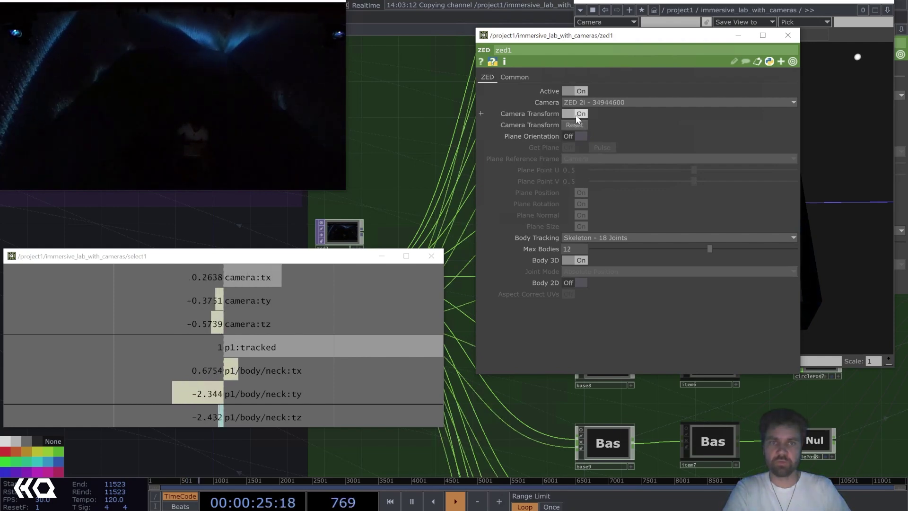
click(574, 115)
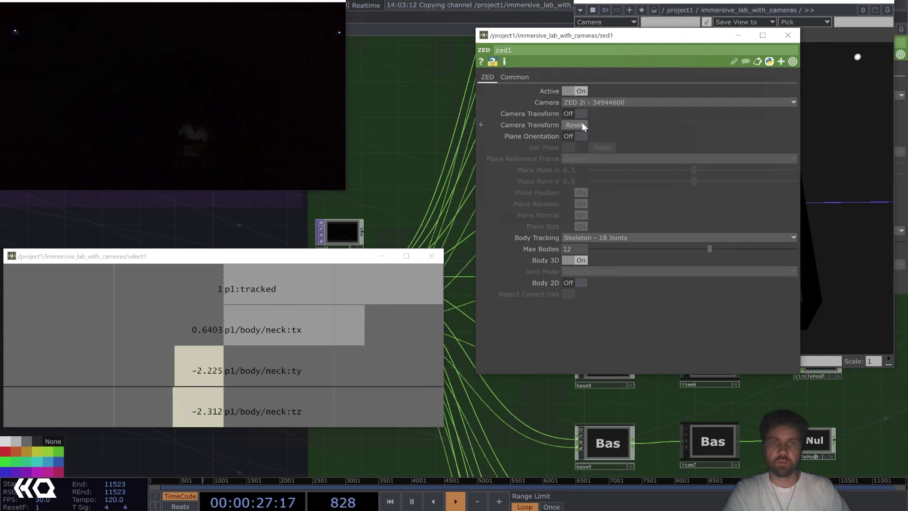
click(575, 124)
click(787, 35)
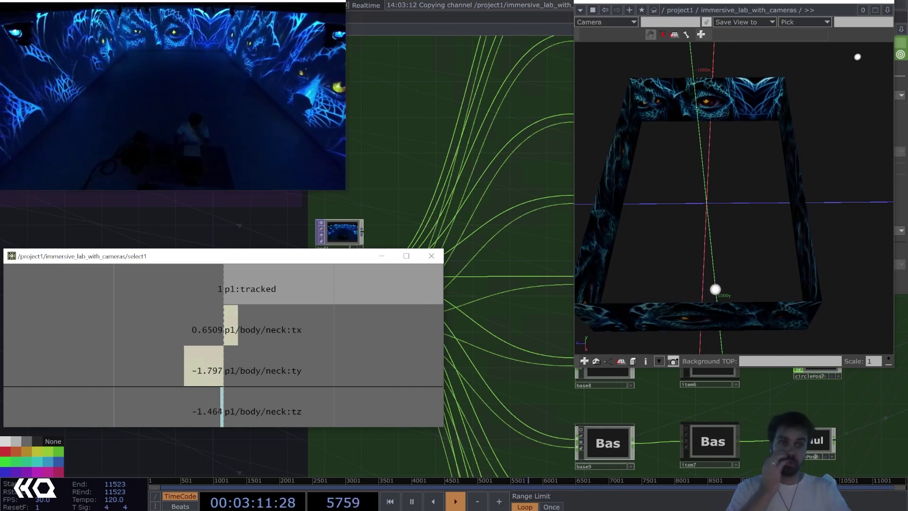
mouse_move(789, 257)
mouse_down()
mouse_move(790, 242)
mouse_move(799, 257)
mouse_move(788, 264)
mouse_up()
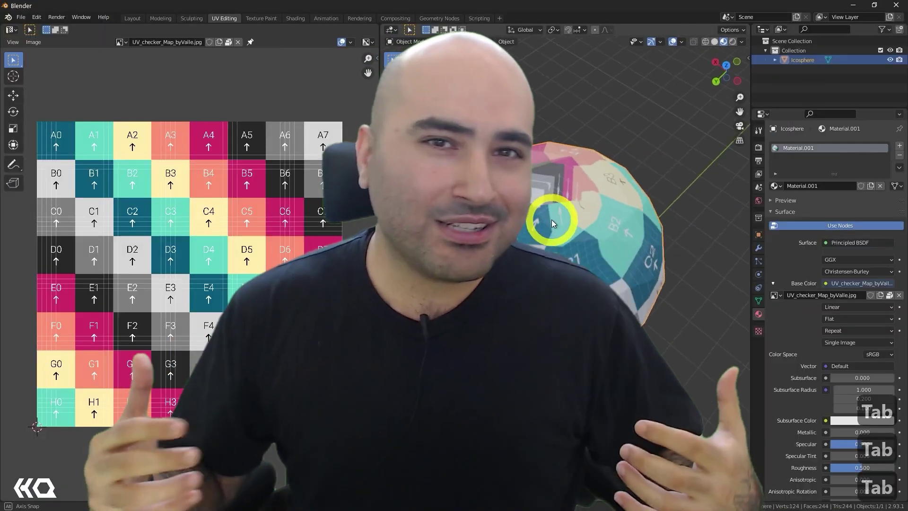
click(572, 174)
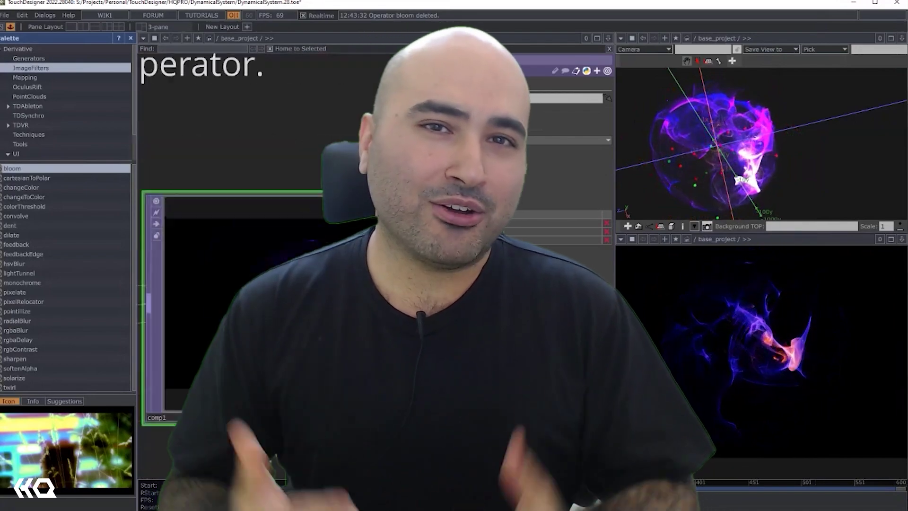
right_click(275, 231)
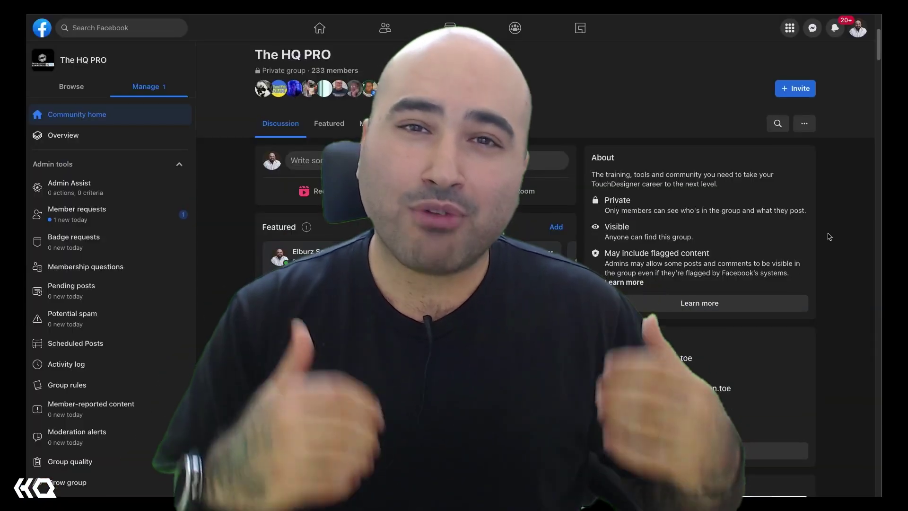
scroll(829, 236, down, 2)
scroll(829, 237, down, 6)
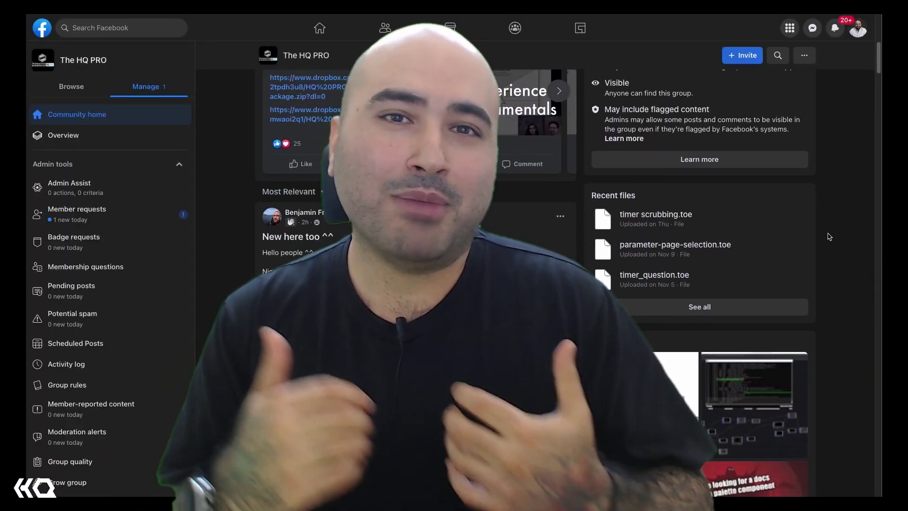
scroll(829, 236, down, 8)
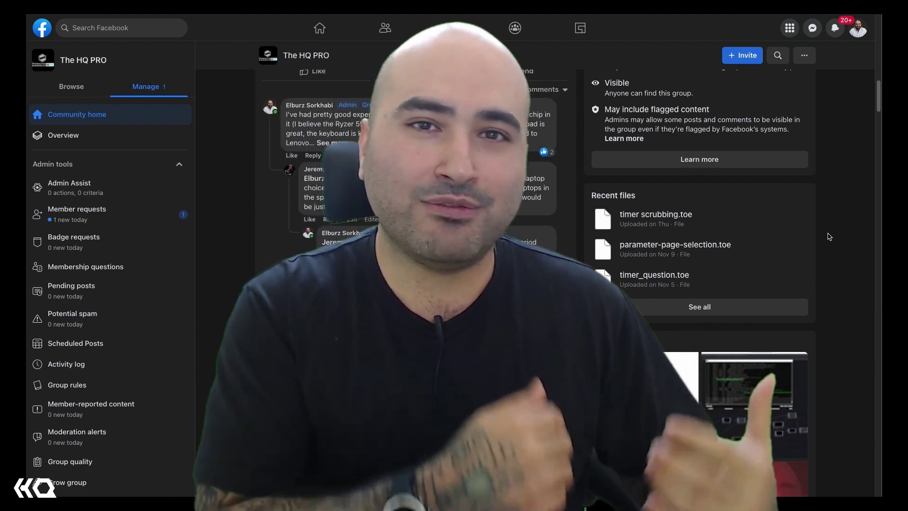
scroll(829, 236, down, 10)
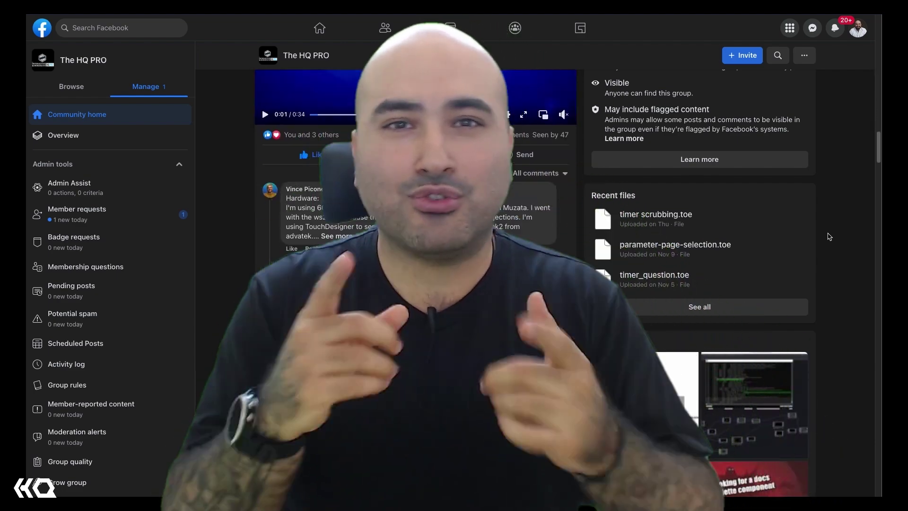